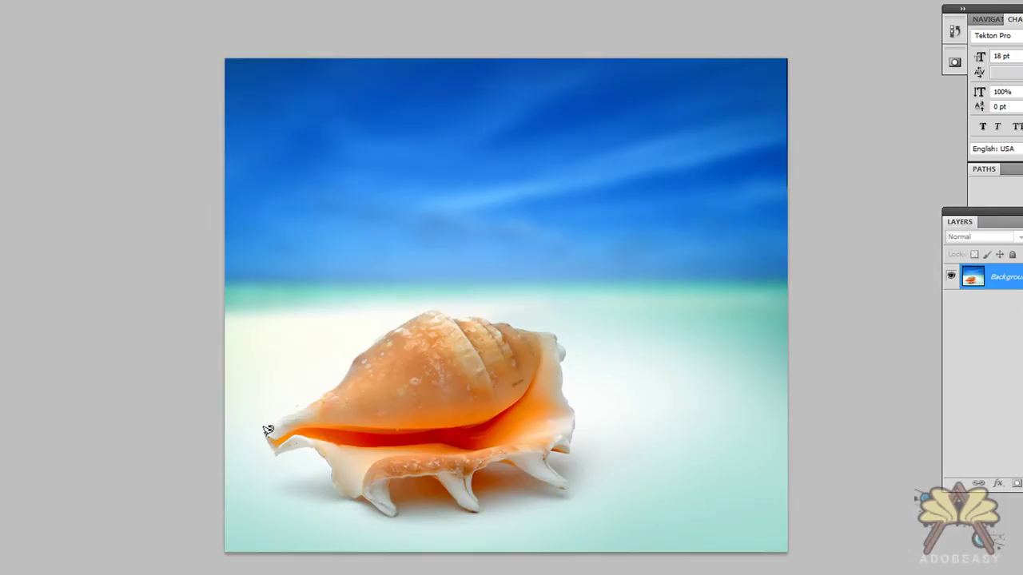
Trace and close a Magnetic Lasso path around the conch shell, then convert Background into Layer 0
click(265, 435)
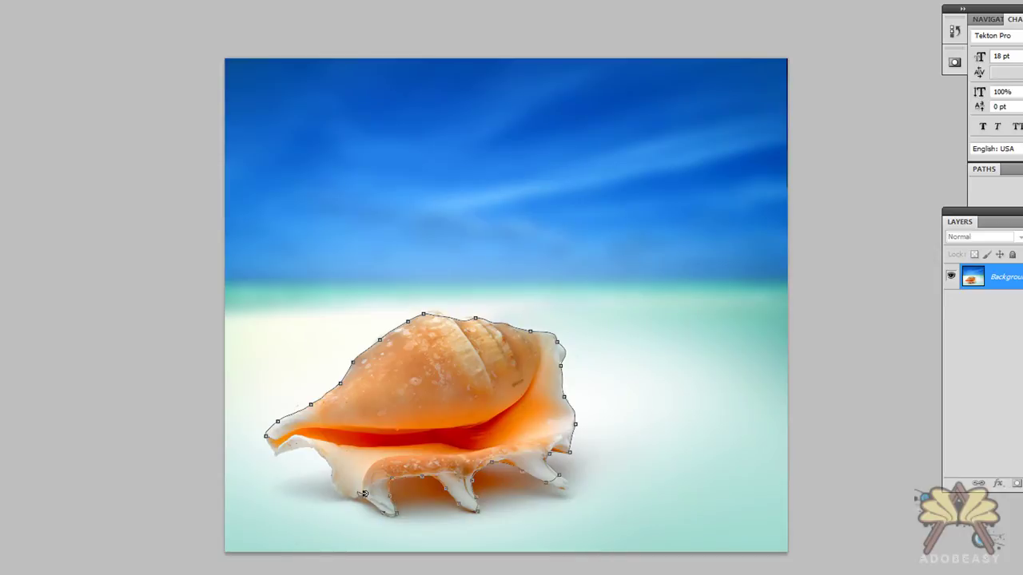
click(270, 432)
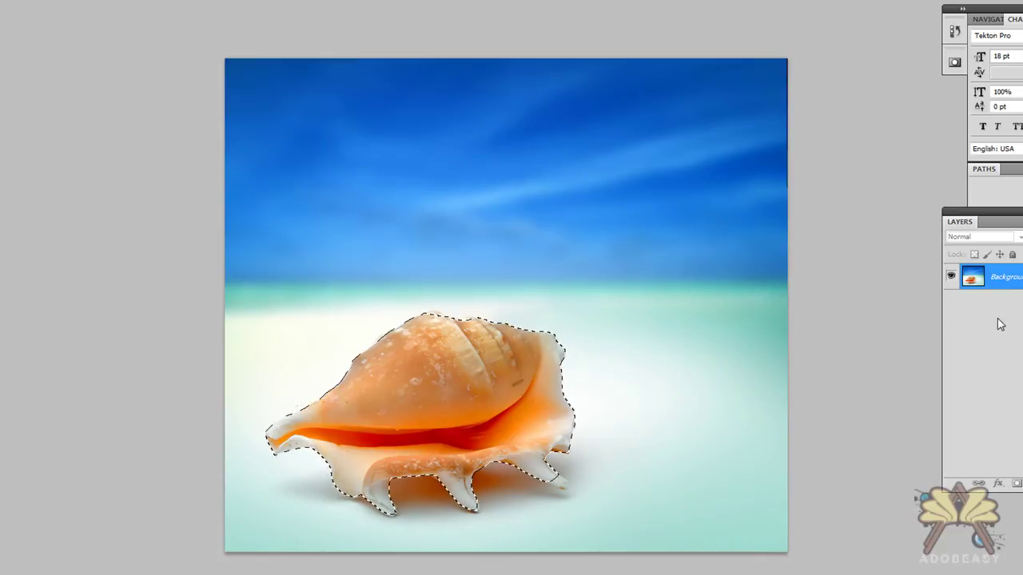
double_click(1017, 282)
click(630, 154)
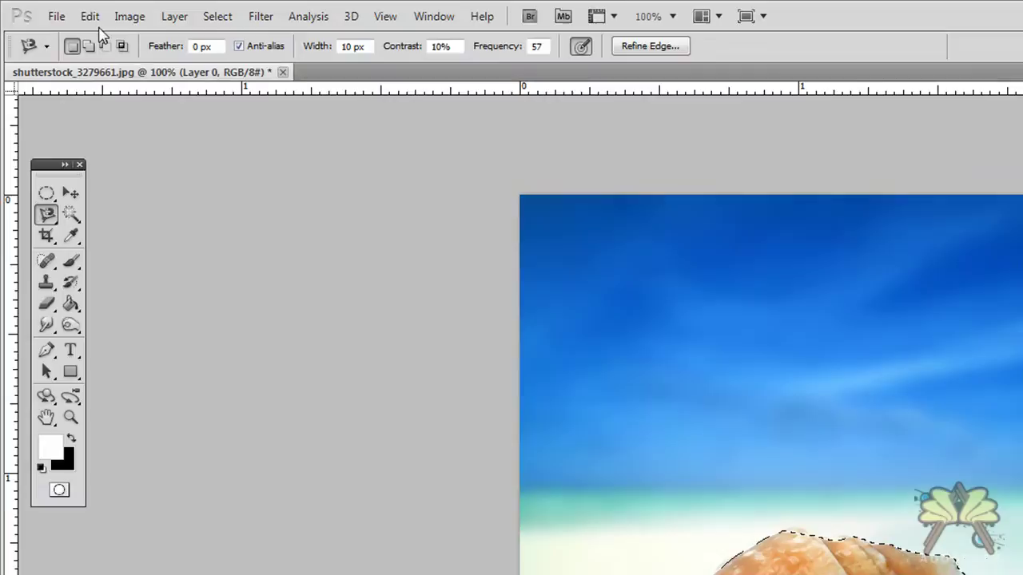
Fill the shell selection via Edit > Fill with Use set to Content-Aware
click(89, 16)
click(143, 281)
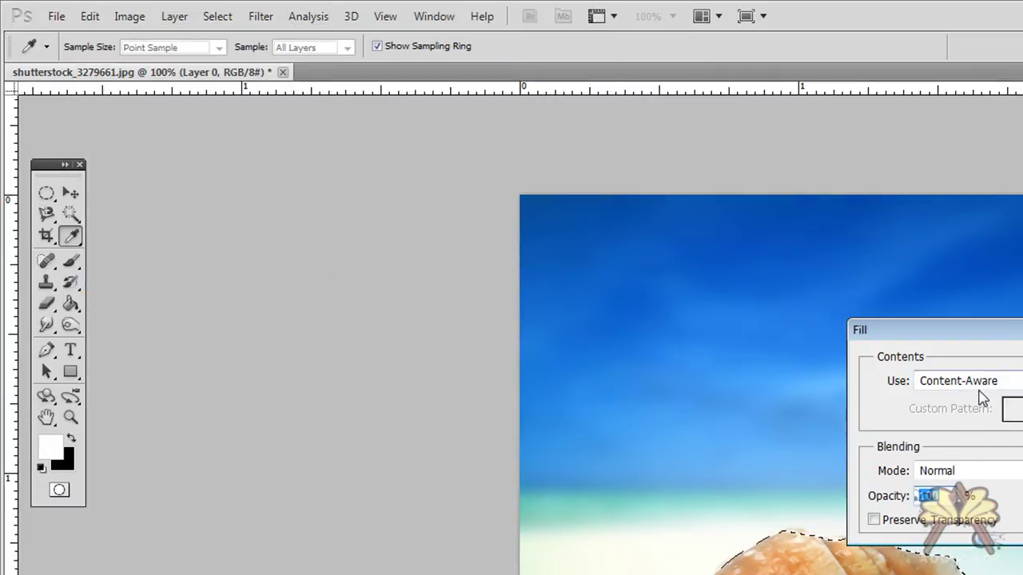
click(986, 387)
click(979, 459)
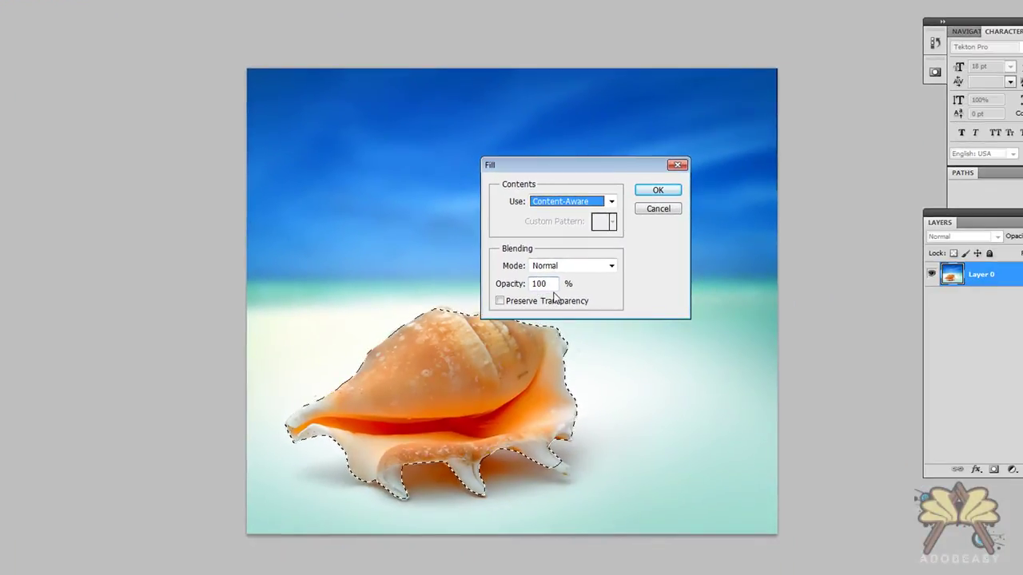
click(655, 194)
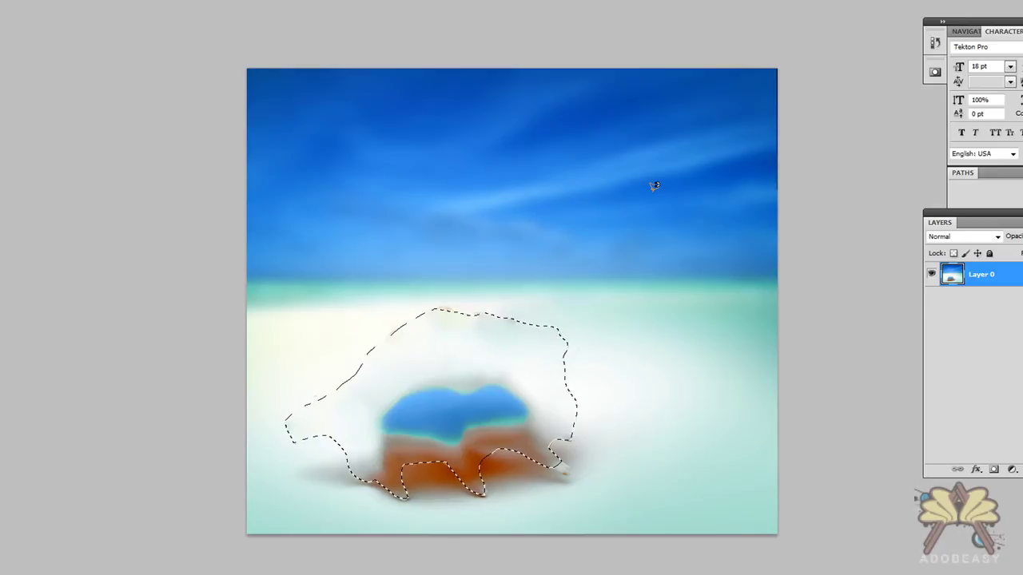
Undo the content-aware fill and deselect the shell
key(ctrl+z)
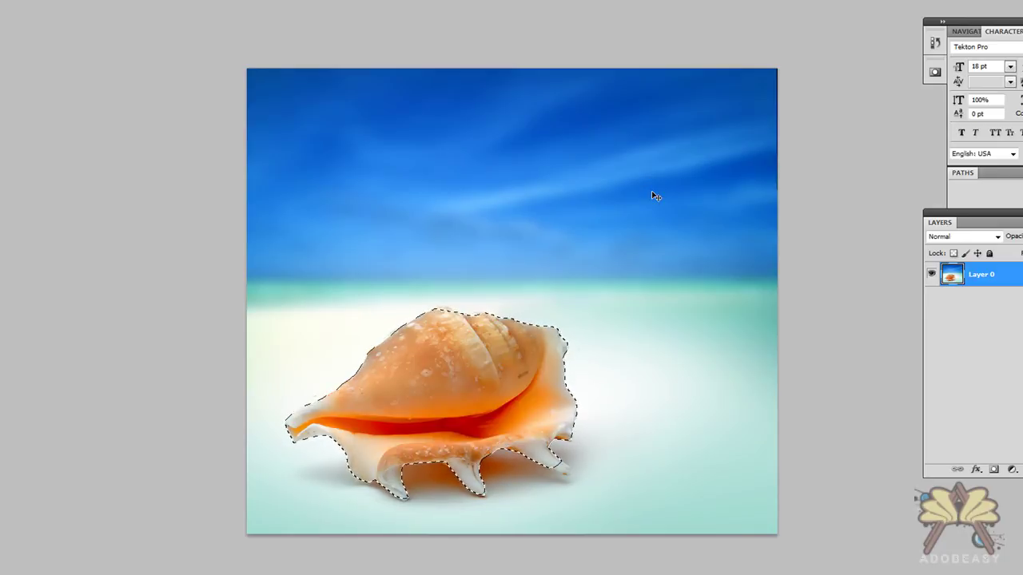
key(ctrl+d)
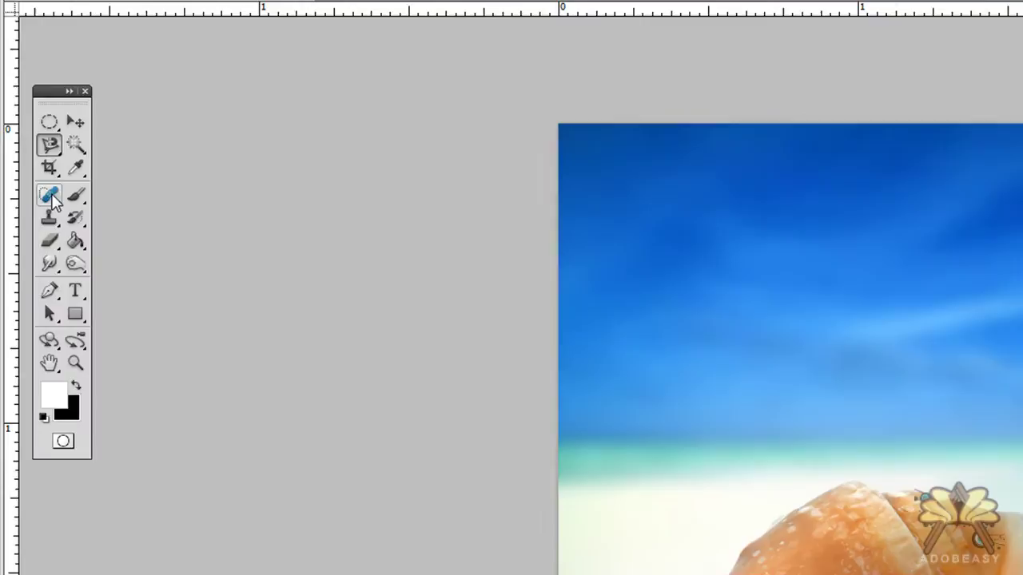
Paint over the conch shell with the Content-Aware Spot Healing Brush to heal it away
click(50, 195)
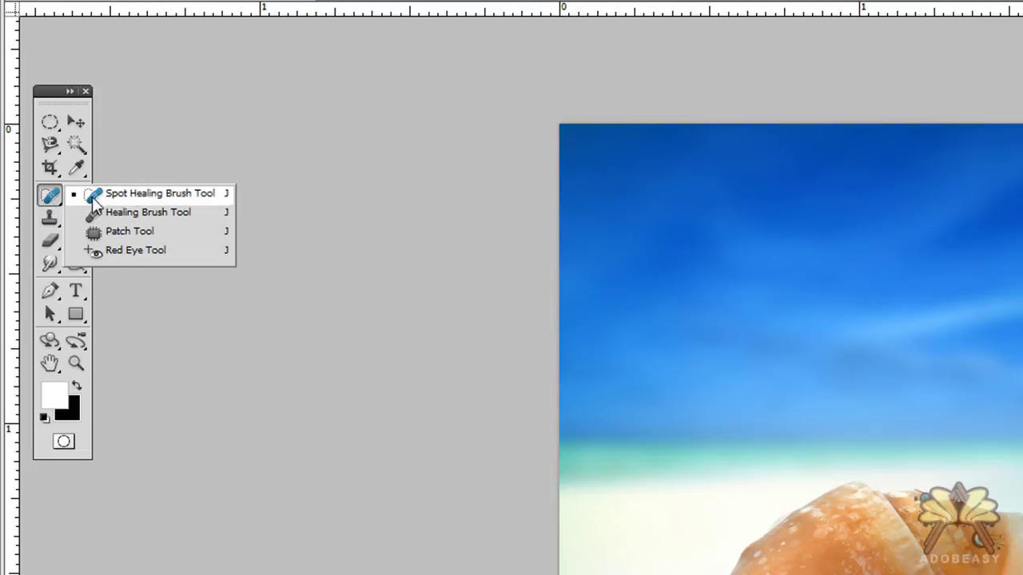
click(128, 212)
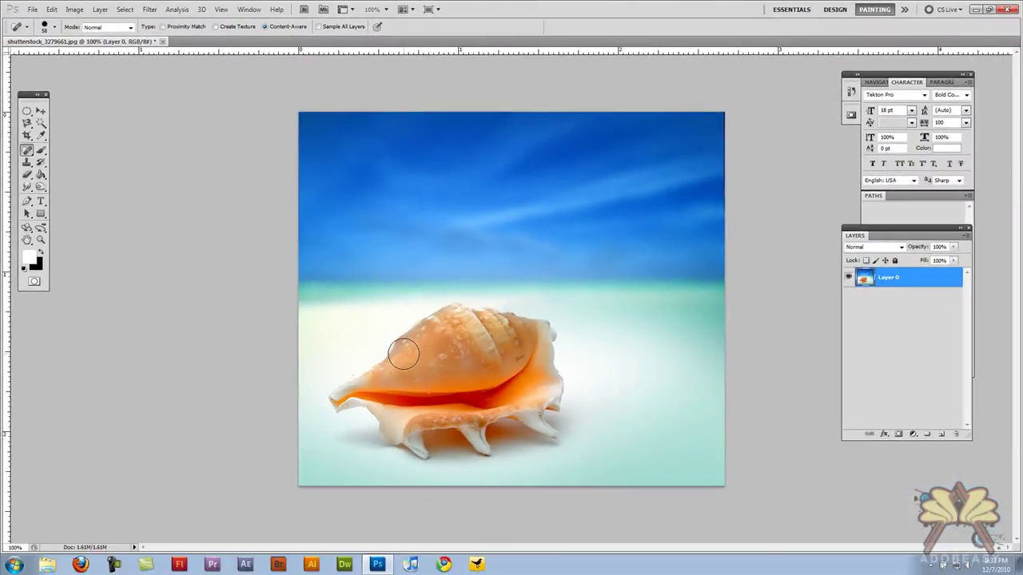
mouse_move(403, 354)
mouse_down()
mouse_move(451, 312)
mouse_move(508, 314)
mouse_move(542, 331)
mouse_move(422, 345)
mouse_move(450, 356)
mouse_move(547, 342)
mouse_move(478, 354)
mouse_move(520, 358)
mouse_move(555, 382)
mouse_move(527, 409)
mouse_move(548, 426)
mouse_move(522, 414)
mouse_move(481, 417)
mouse_move(465, 425)
mouse_move(481, 446)
mouse_move(485, 433)
mouse_move(521, 434)
mouse_move(425, 437)
mouse_move(430, 430)
mouse_move(415, 449)
mouse_move(395, 441)
mouse_move(397, 422)
mouse_move(380, 411)
mouse_move(328, 402)
mouse_move(365, 373)
mouse_move(448, 376)
mouse_move(427, 389)
mouse_move(508, 385)
mouse_move(434, 392)
mouse_move(421, 413)
mouse_move(418, 386)
mouse_move(400, 385)
mouse_move(403, 406)
mouse_move(425, 397)
mouse_up()
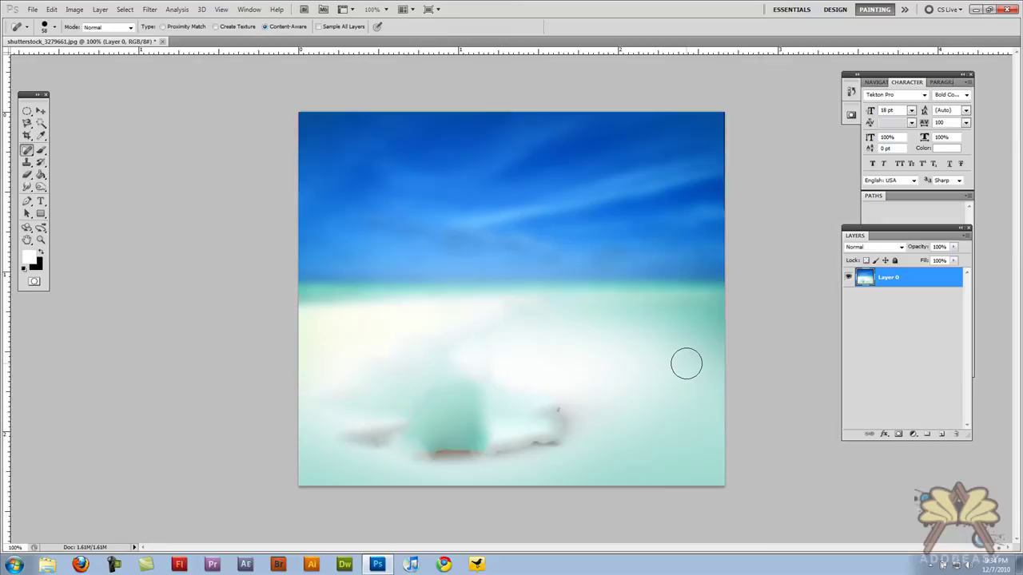
click(29, 153)
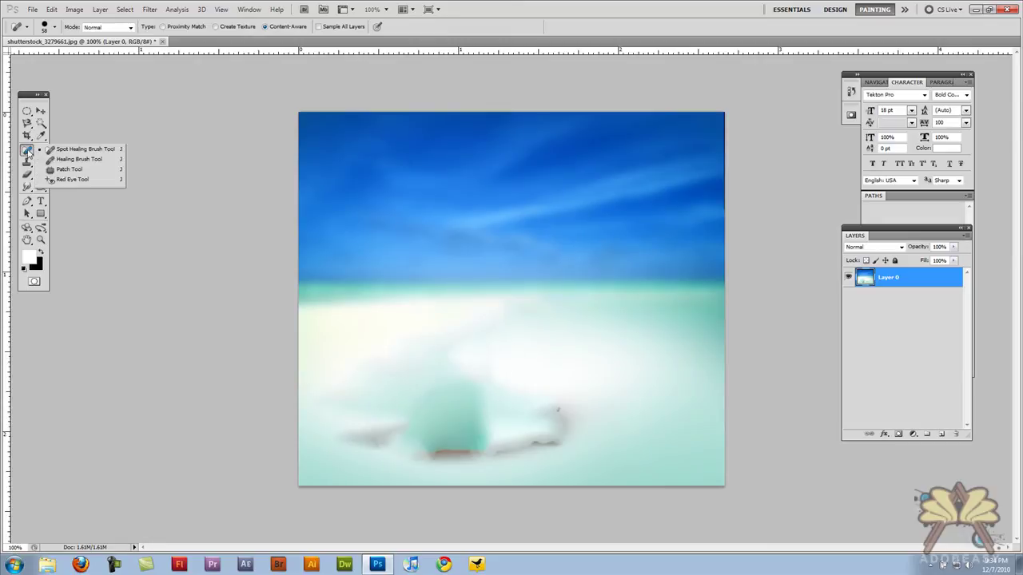
click(29, 152)
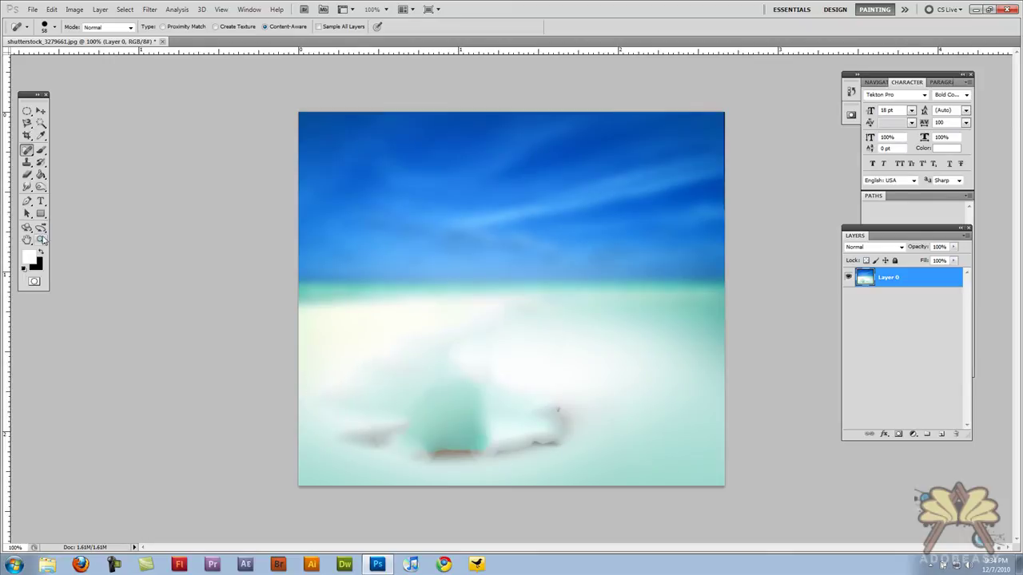
click(26, 151)
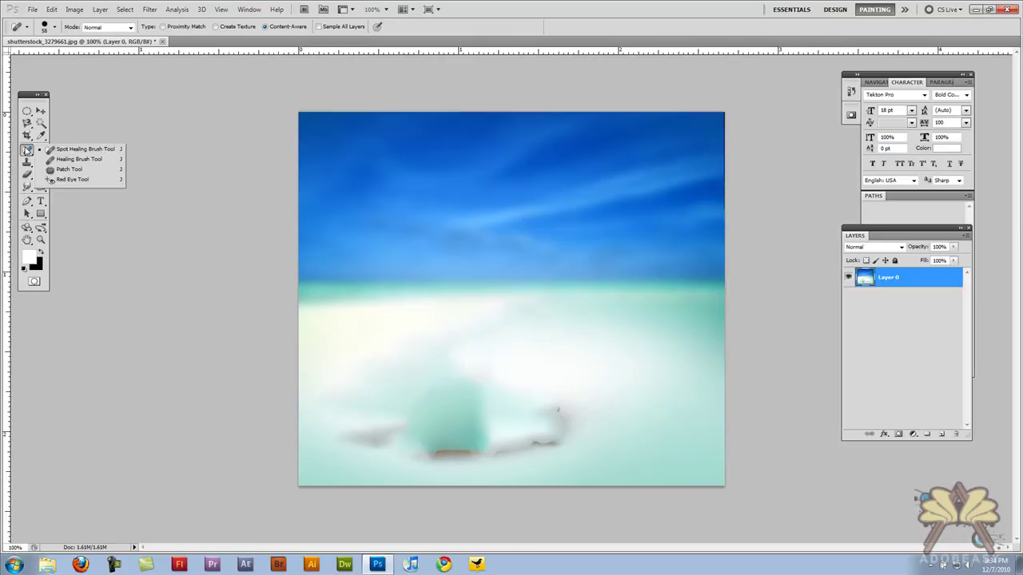
click(26, 150)
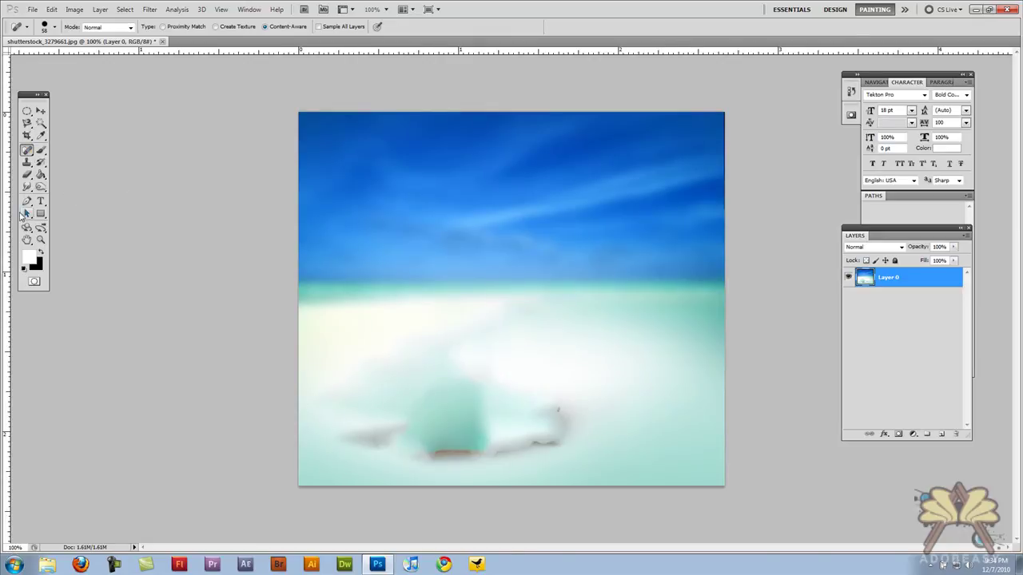
click(41, 239)
click(454, 429)
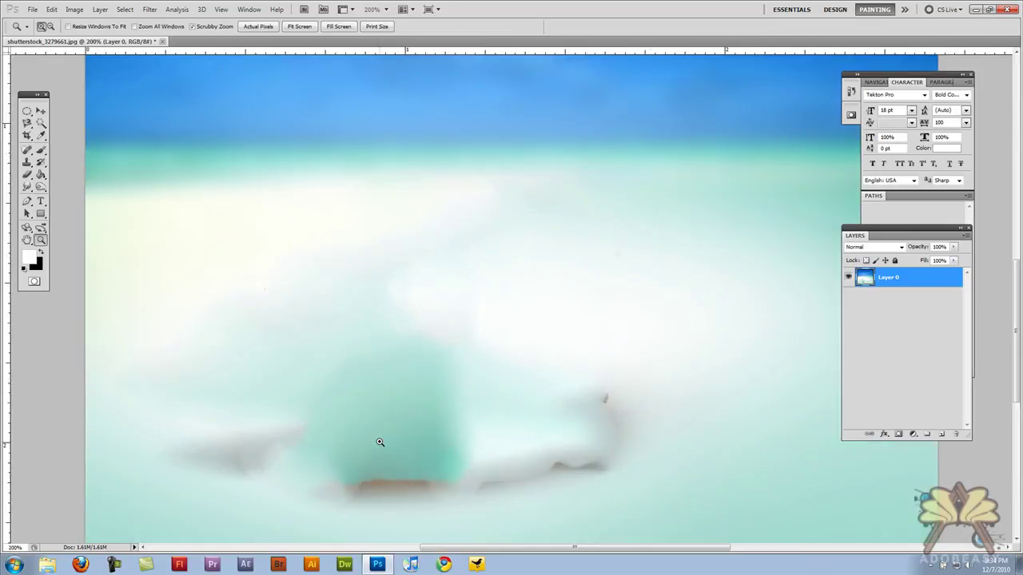
key(alt)
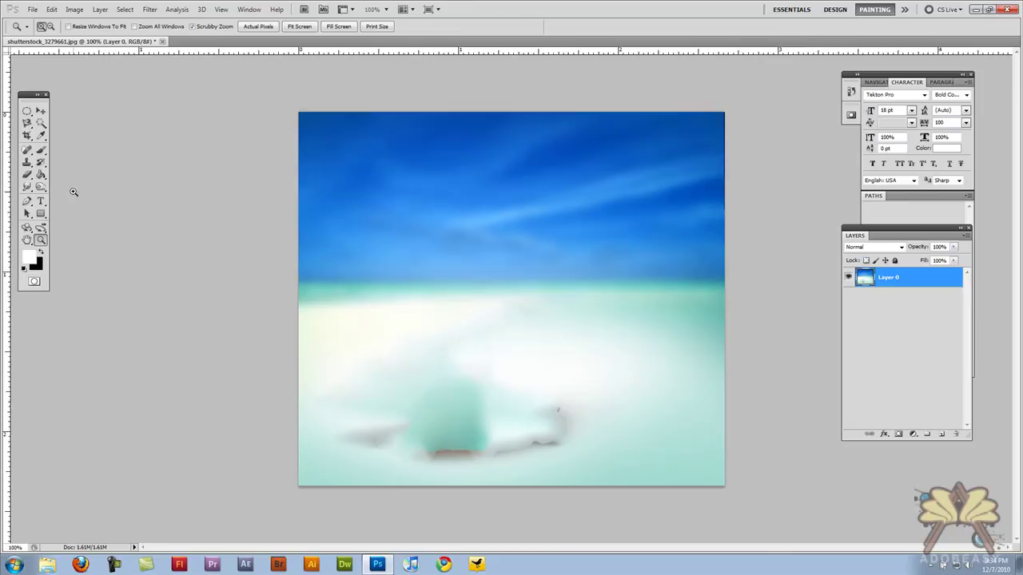
click(28, 151)
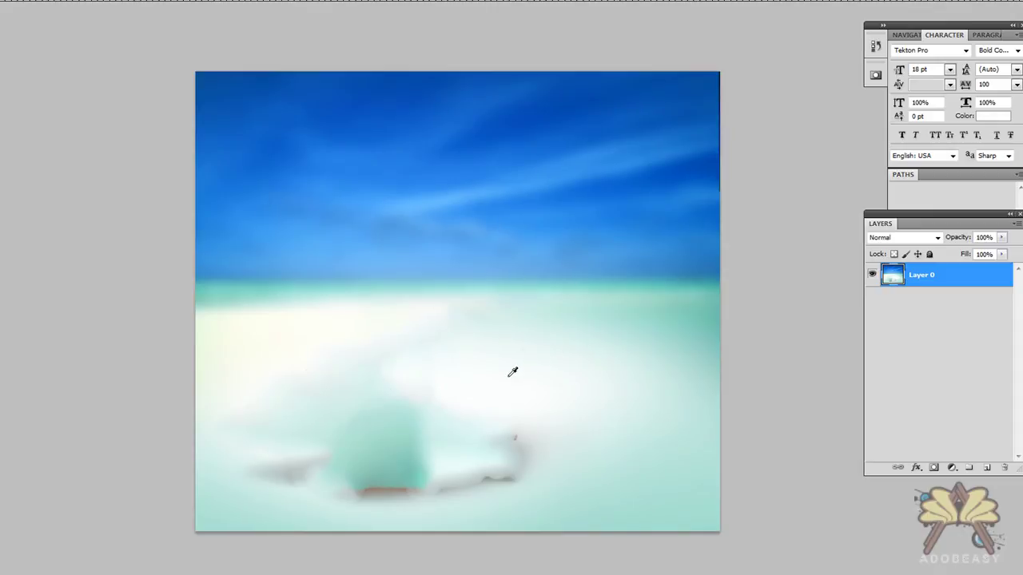
Add Layer 1, enlarge the brush to 170 px, and paint white over the teal seashell
click(987, 467)
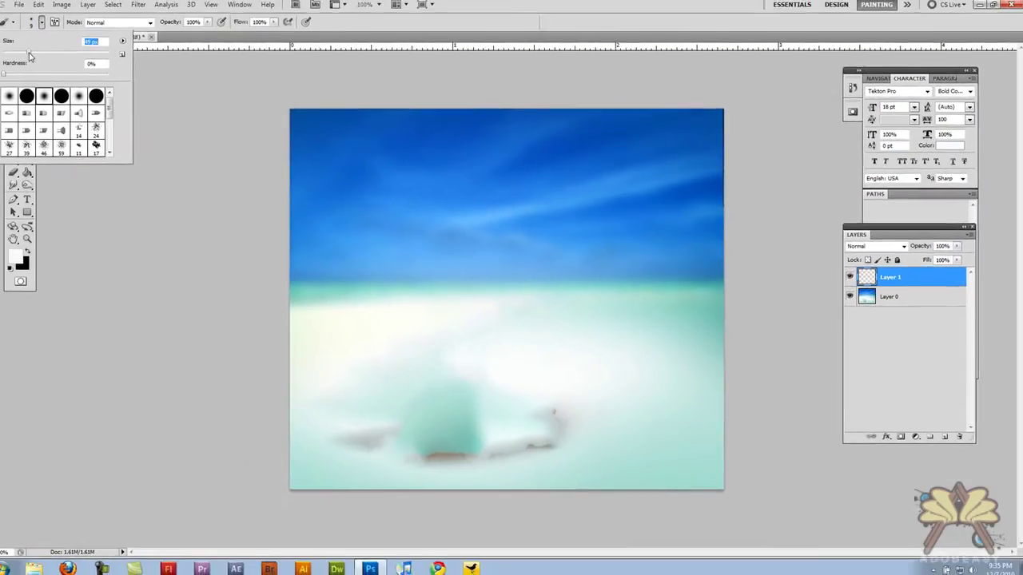
click(69, 54)
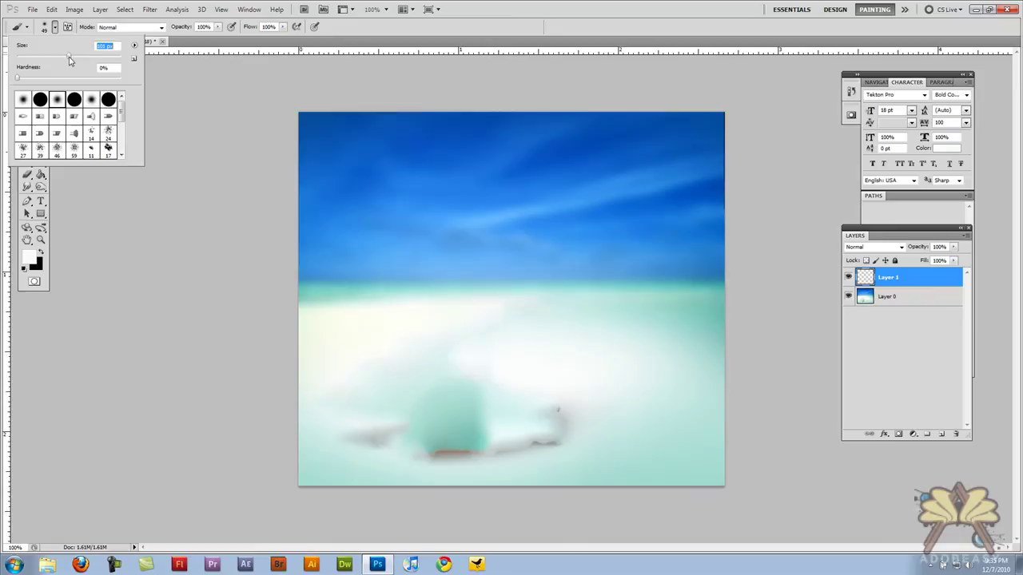
click(87, 54)
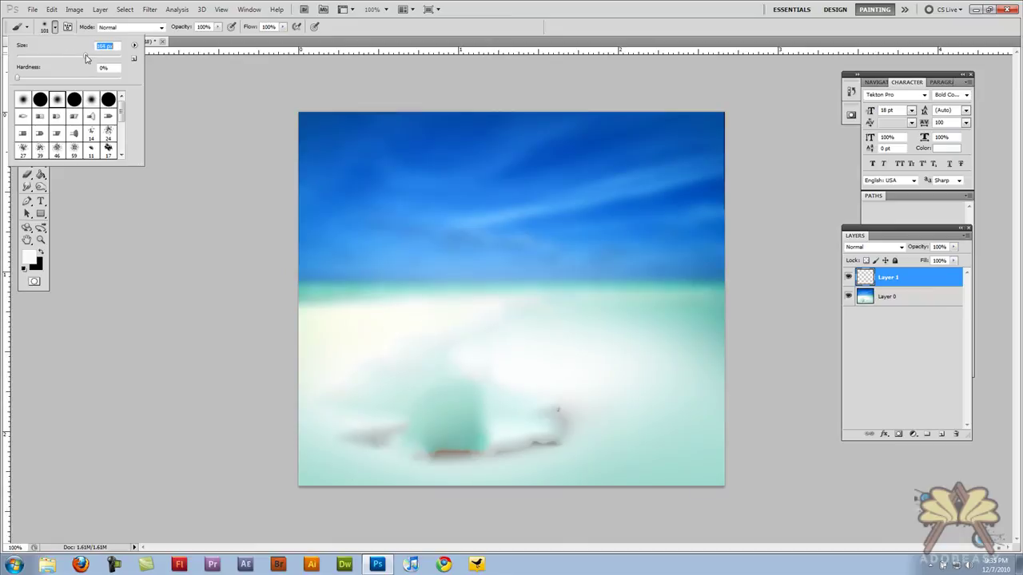
click(393, 369)
mouse_move(405, 373)
mouse_down()
mouse_move(479, 372)
mouse_move(452, 389)
mouse_move(480, 406)
mouse_move(539, 400)
mouse_move(521, 417)
mouse_move(562, 410)
mouse_move(529, 423)
mouse_move(591, 424)
mouse_move(482, 445)
mouse_up()
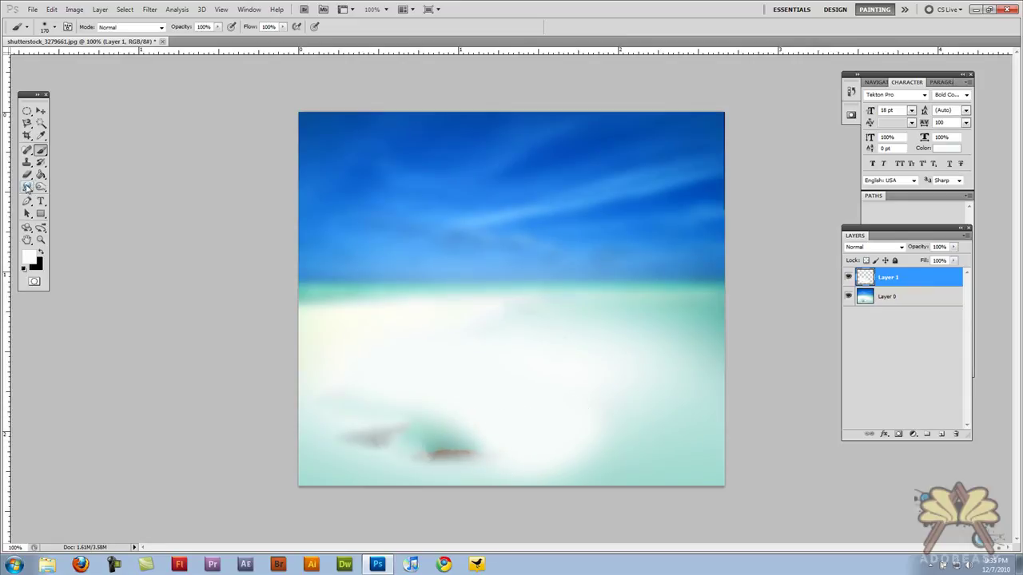
click(26, 188)
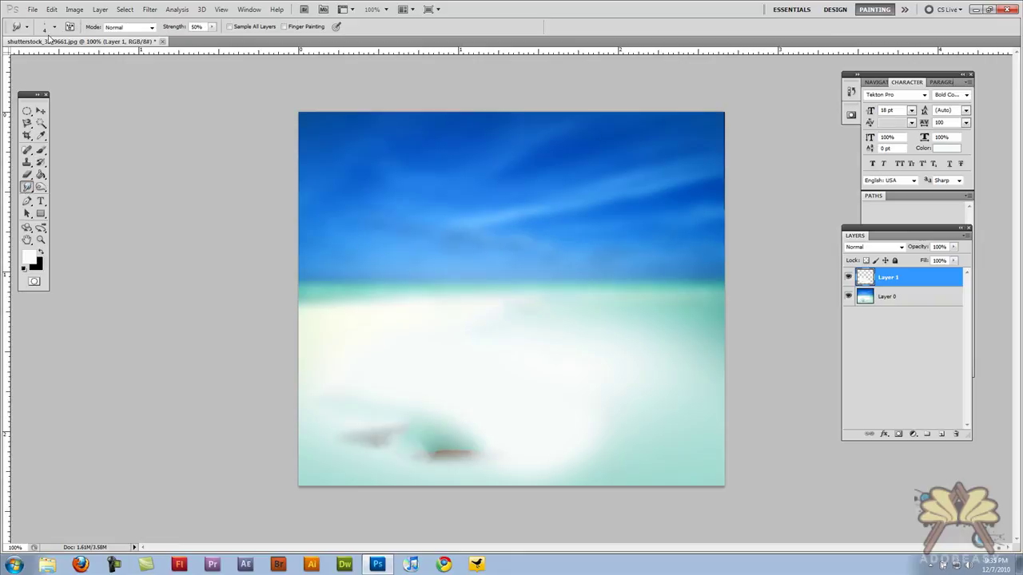
Give the Smudge tool a soft round 308 px brush and smear the bottom sand
click(54, 27)
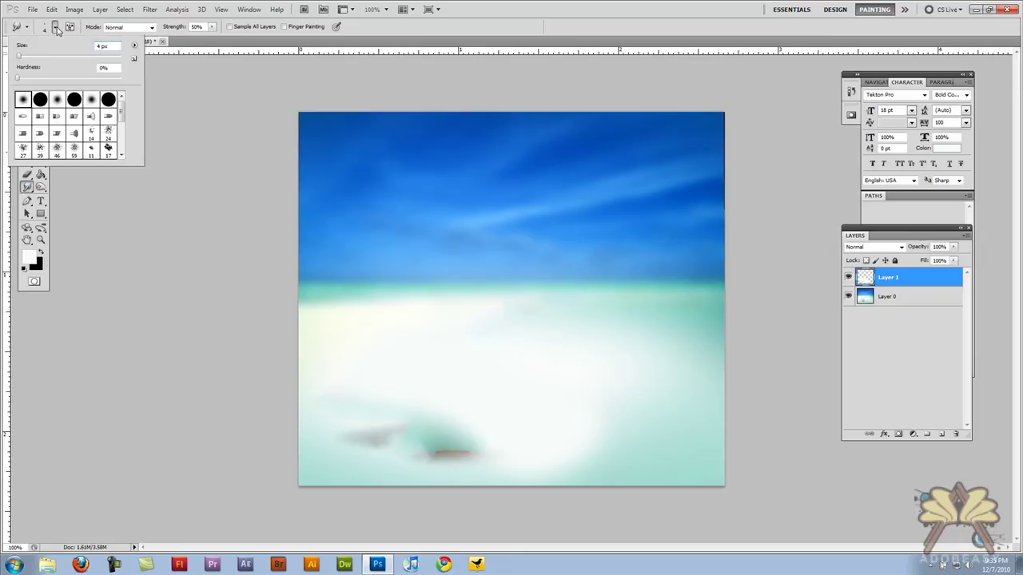
click(56, 99)
drag(50, 57, 100, 57)
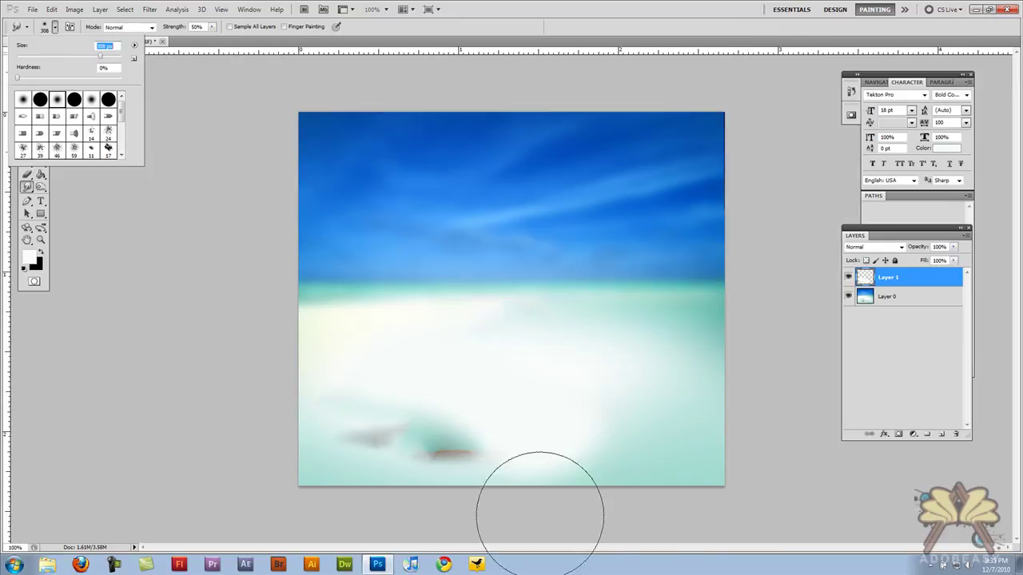
key(Return)
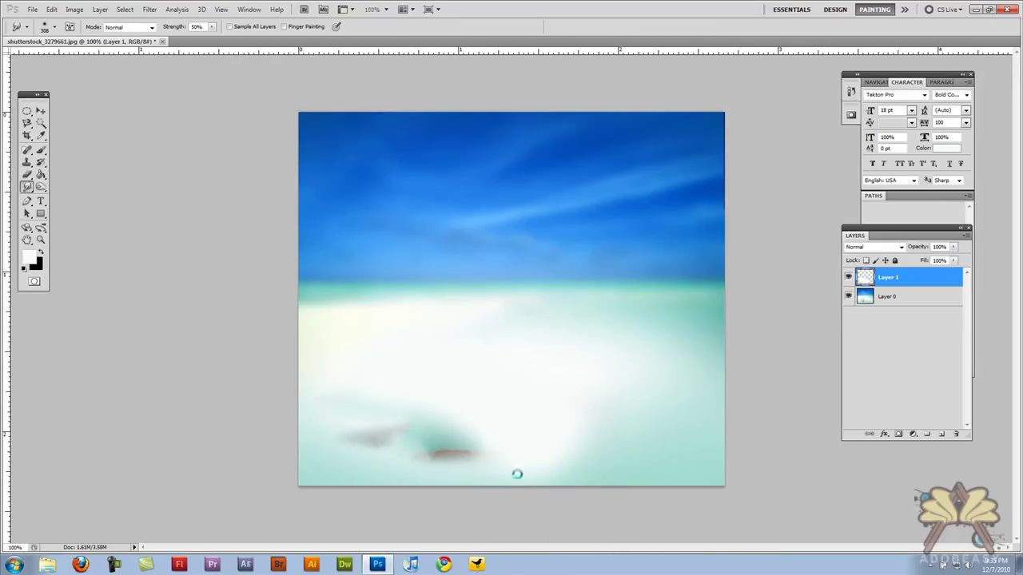
drag(563, 441, 527, 446)
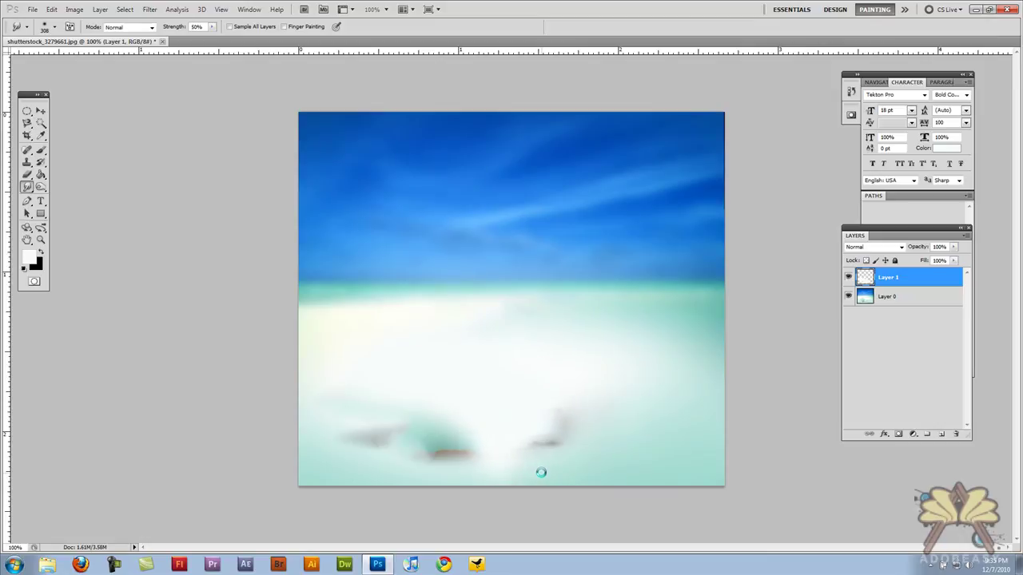
Raise smudge strength to 75% and smear the grey streak until it fades
click(212, 28)
drag(212, 37, 226, 37)
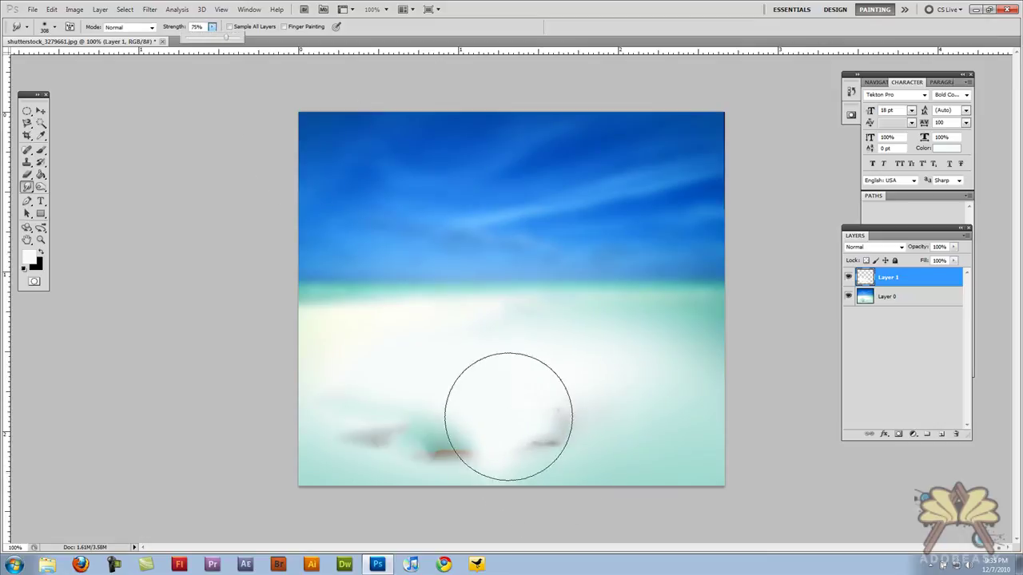
drag(640, 458, 606, 454)
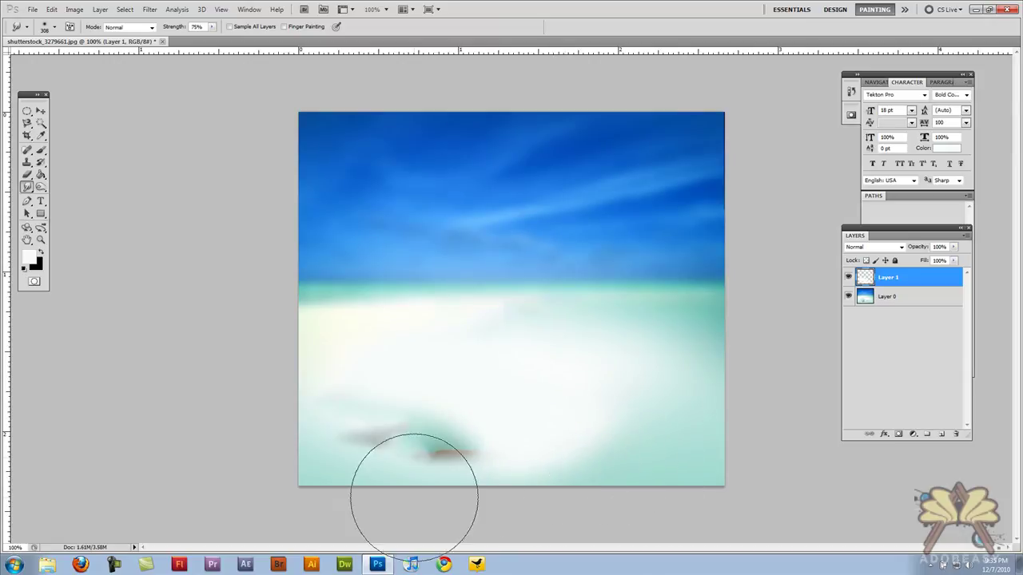
Sample the light teal sand colour, add Layer 2, and paint over dark smudges with a 298 px brush
click(41, 135)
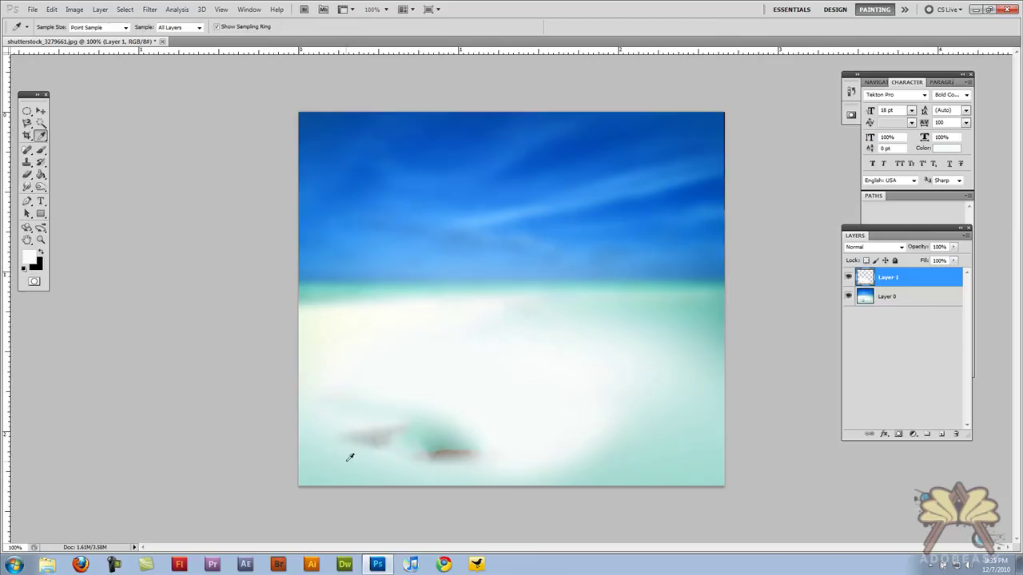
click(327, 457)
click(40, 150)
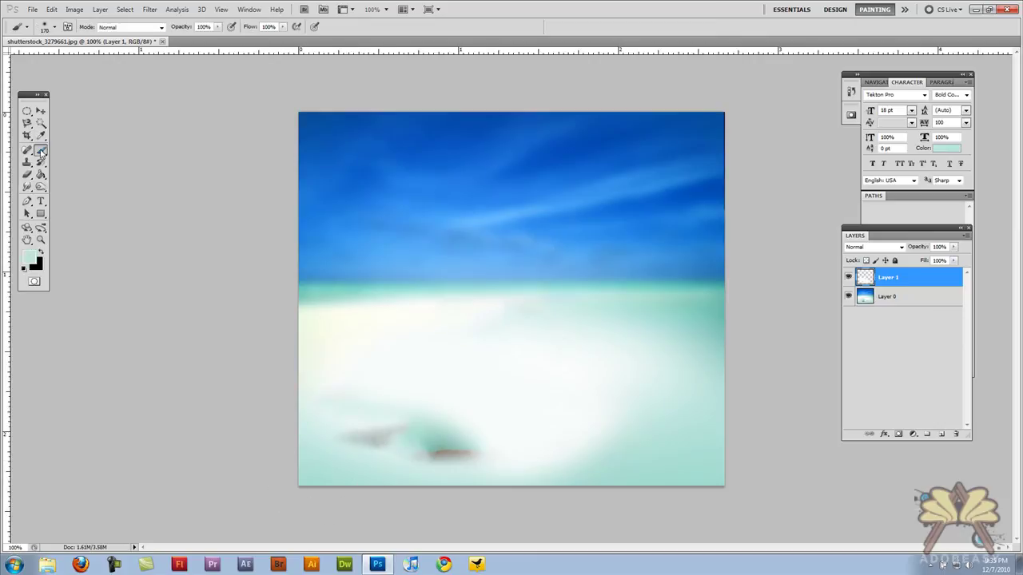
click(941, 434)
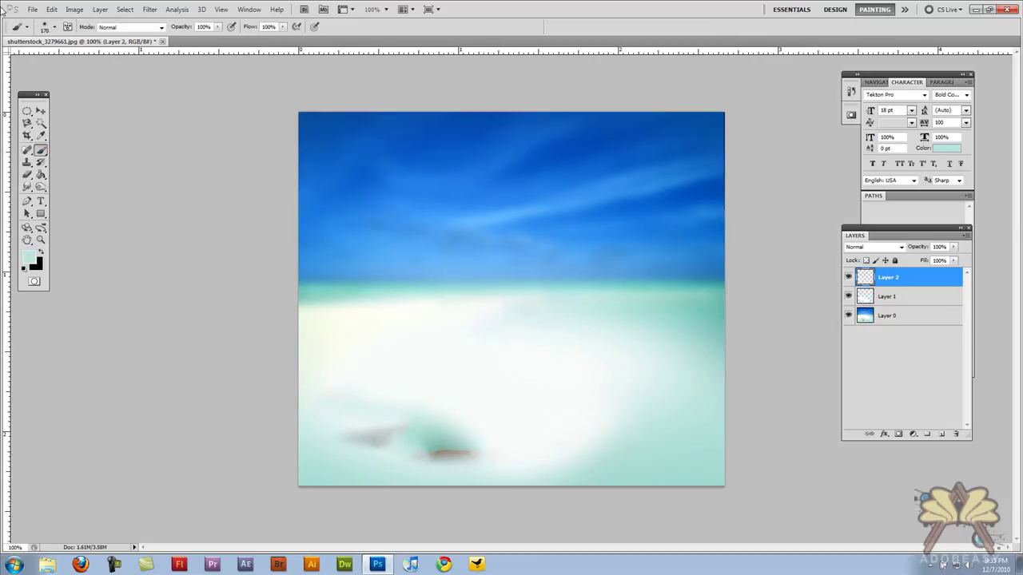
click(53, 27)
drag(97, 60, 103, 60)
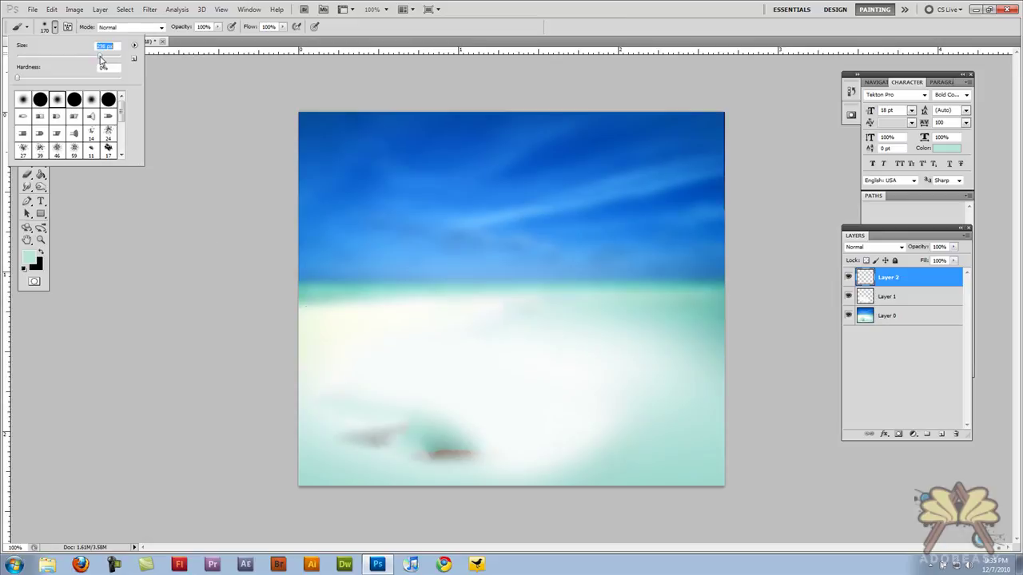
drag(372, 450, 451, 457)
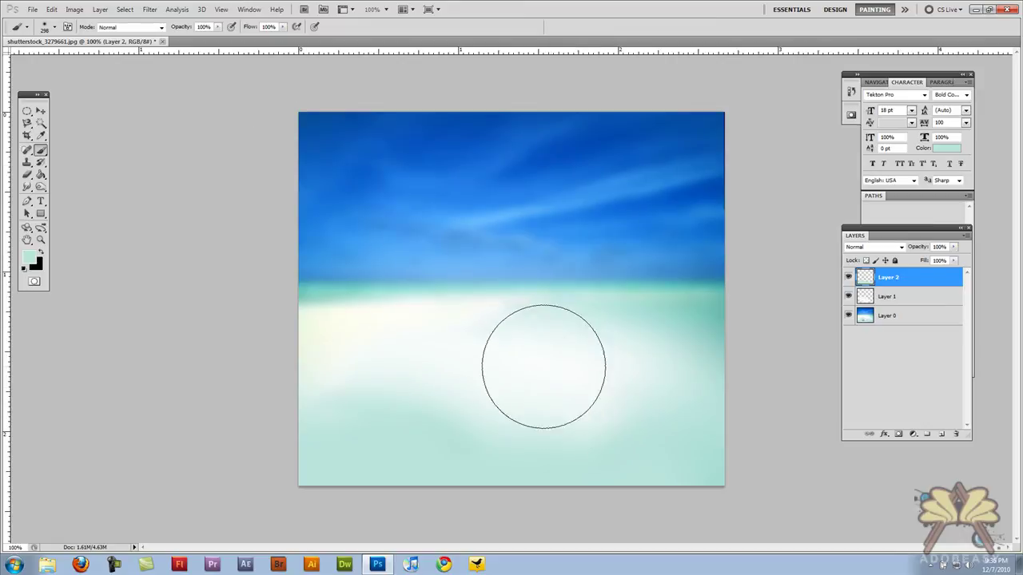
click(27, 124)
click(27, 124)
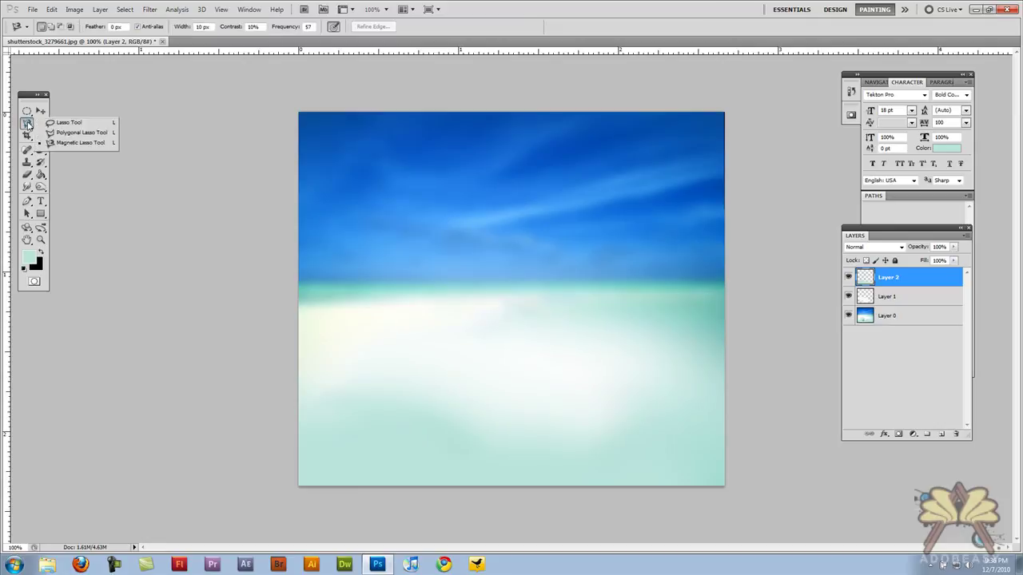
click(27, 124)
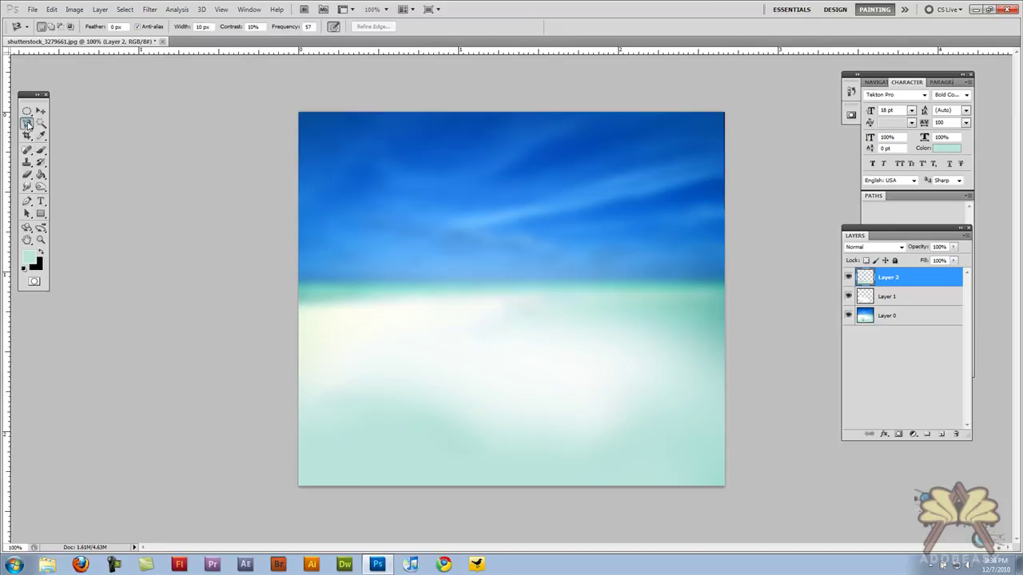